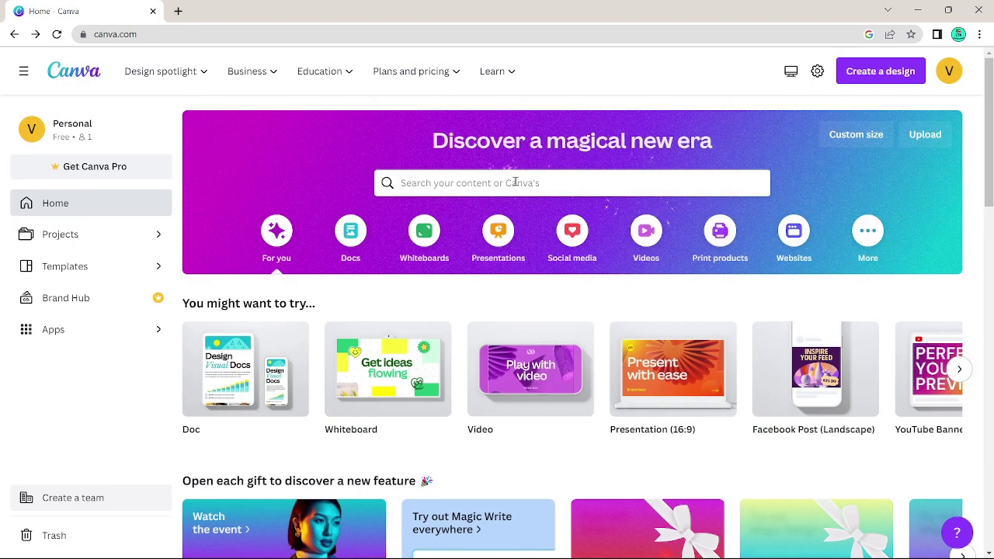
Step: Open the home page search dropdown with recent searches and suggested templates
{"action": "left_click", "coordinate": [515, 182]}
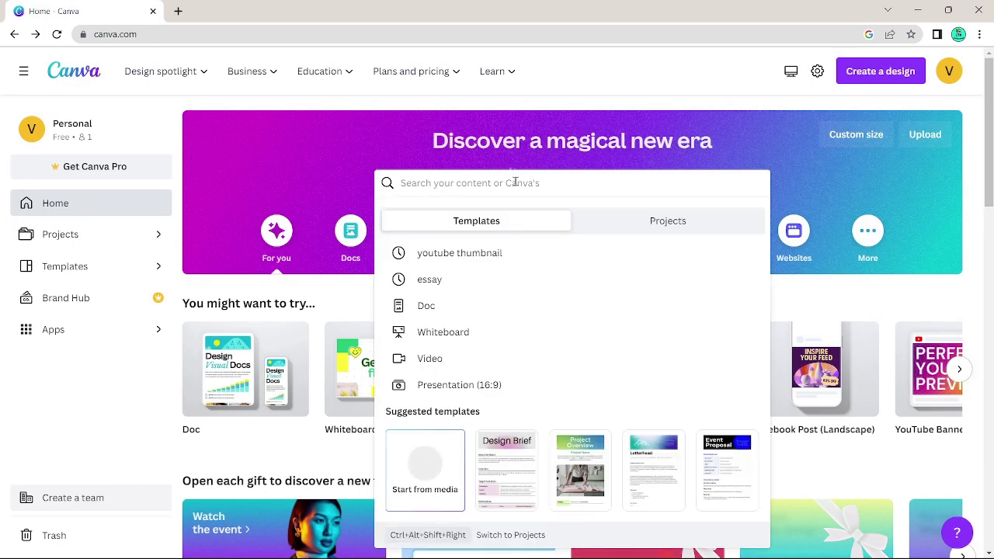
Step: Customise the Purple Creative Livestream YouTube Thumbnail template from the 'youtube thumbnail' search results
{"action": "left_click", "coordinate": [471, 254]}
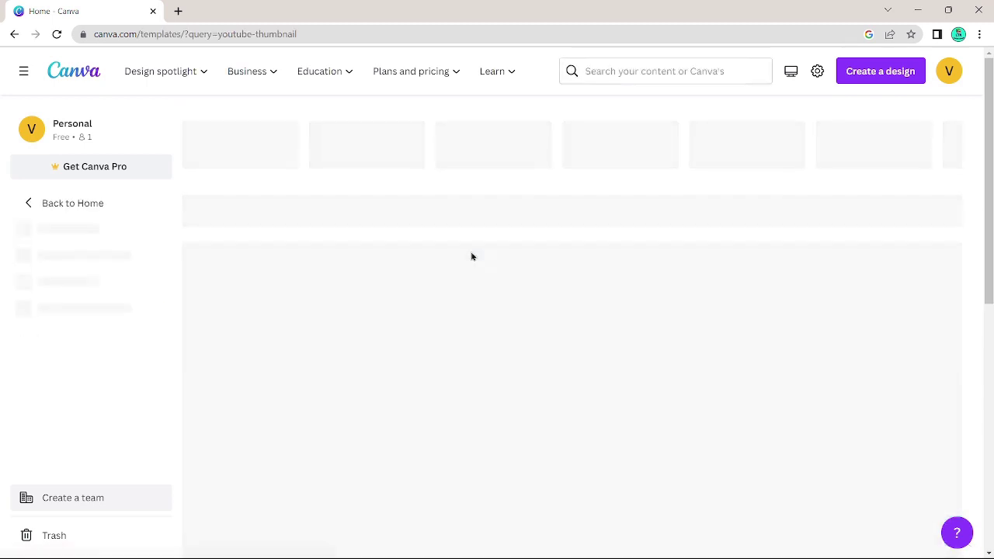
{"action": "scroll", "coordinate": [349, 284], "scroll_direction": "down", "scroll_amount": 2}
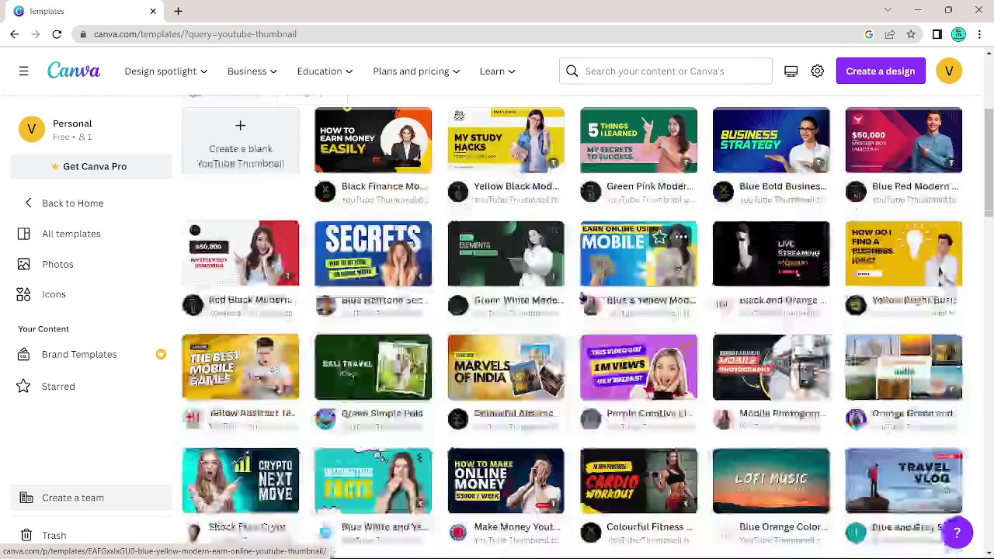
{"action": "mouse_move", "coordinate": [638, 257]}
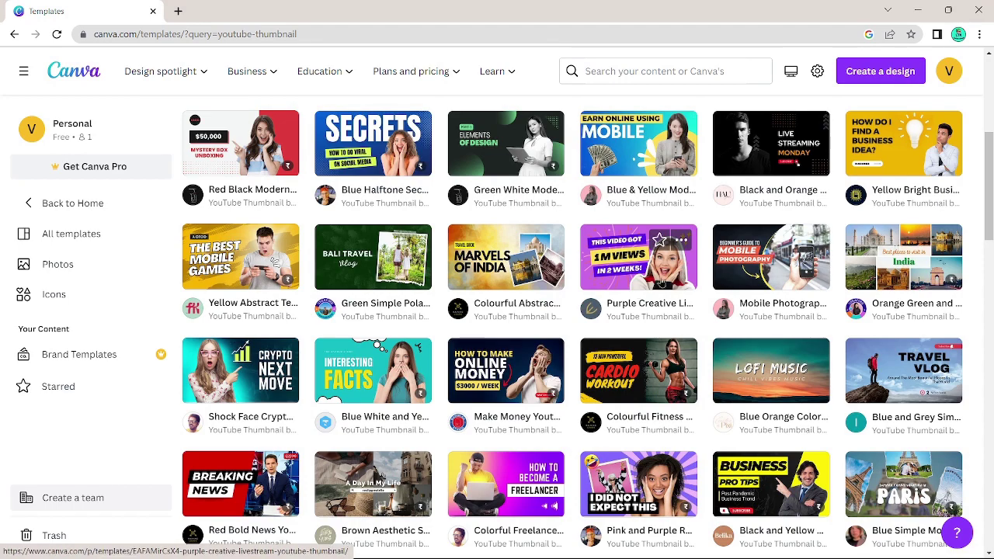
{"action": "left_click", "coordinate": [674, 284]}
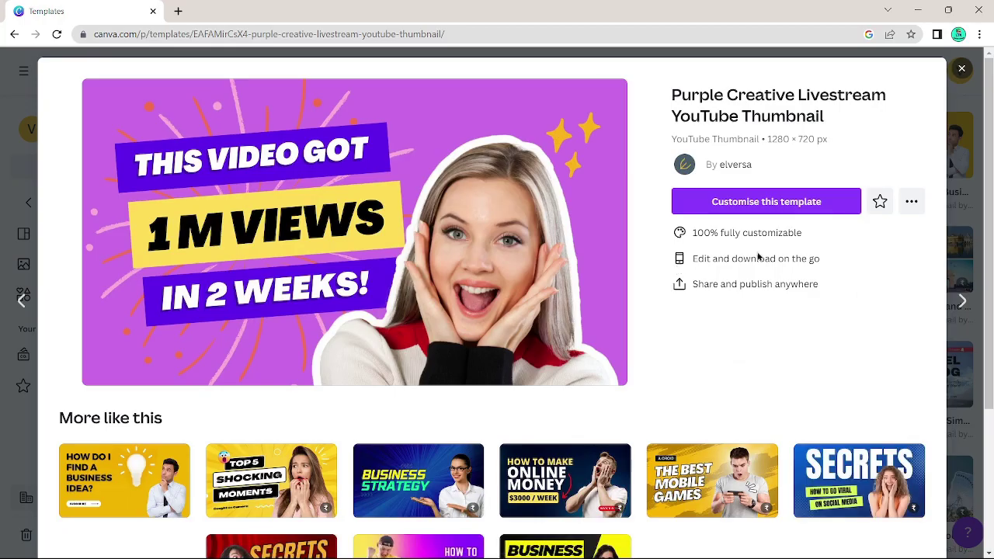
{"action": "left_click", "coordinate": [748, 204]}
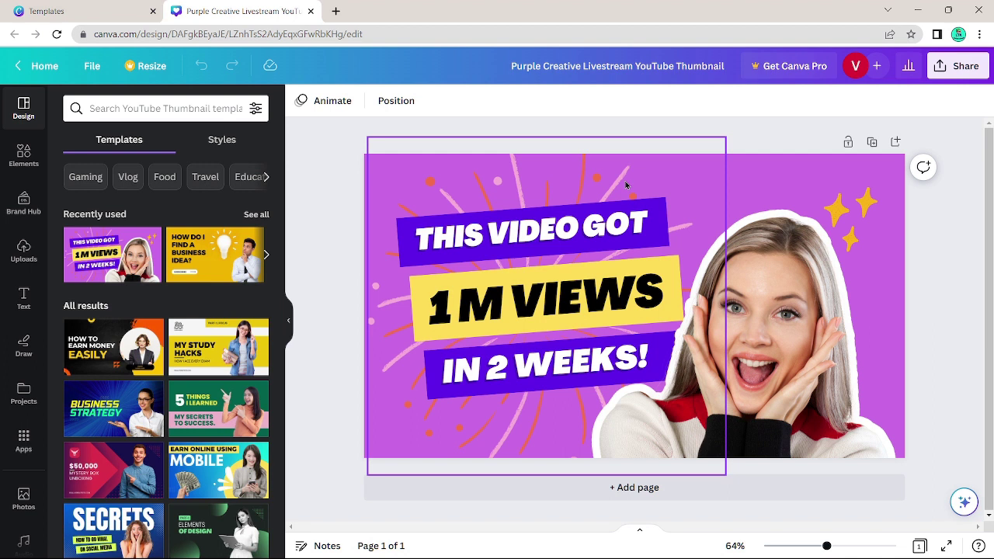
Step: Select the image elements and page background, then show the Layers list under Position
{"action": "left_click", "coordinate": [666, 183]}
{"action": "key", "text": "Escape"}
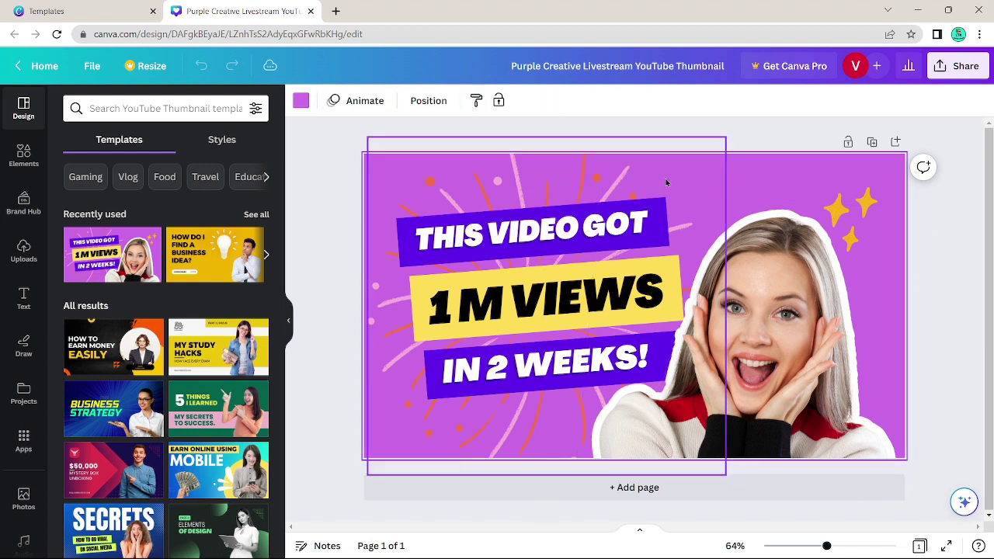
{"action": "left_click", "coordinate": [936, 300]}
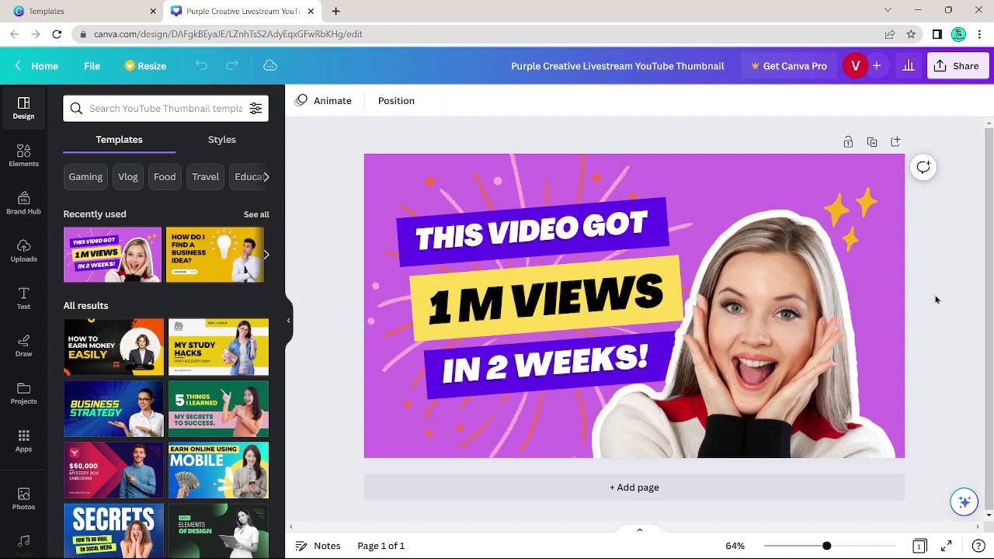
{"action": "left_click", "coordinate": [666, 172]}
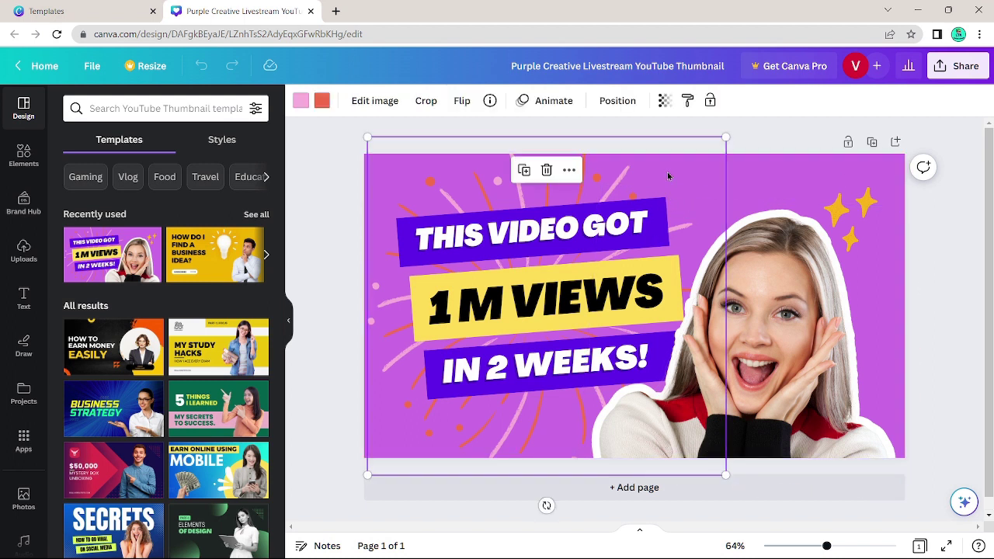
{"action": "left_click", "coordinate": [763, 182]}
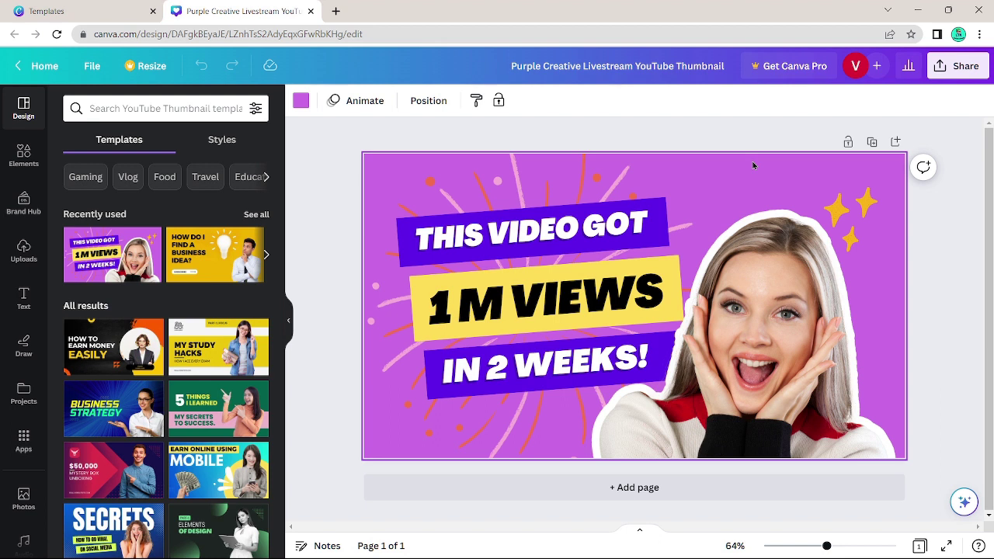
{"action": "left_click", "coordinate": [429, 101]}
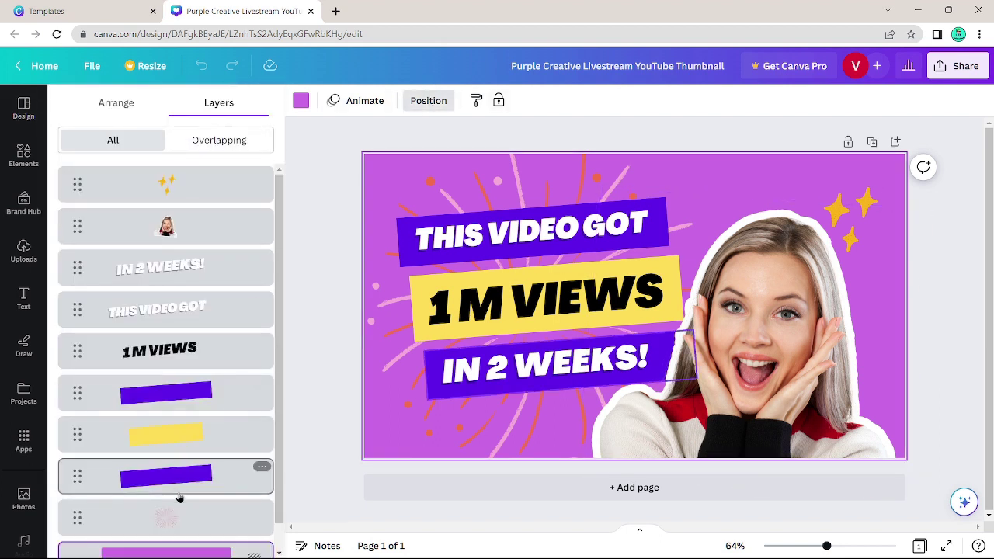
{"action": "mouse_move", "coordinate": [165, 518]}
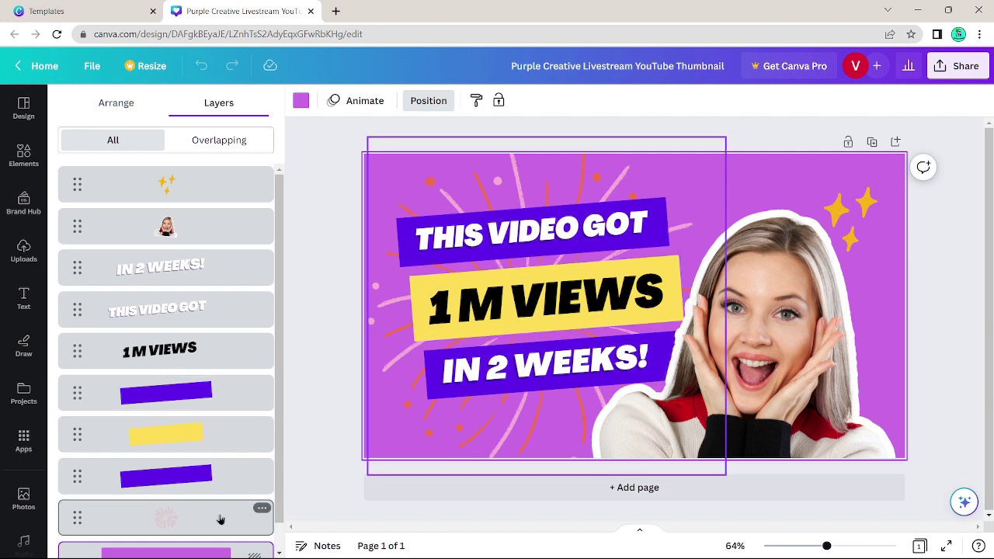
Step: Select the 'IN 2 WEEKS!' text layer, then bring up the Elements library
{"action": "scroll", "coordinate": [221, 518], "scroll_direction": "down", "scroll_amount": 1}
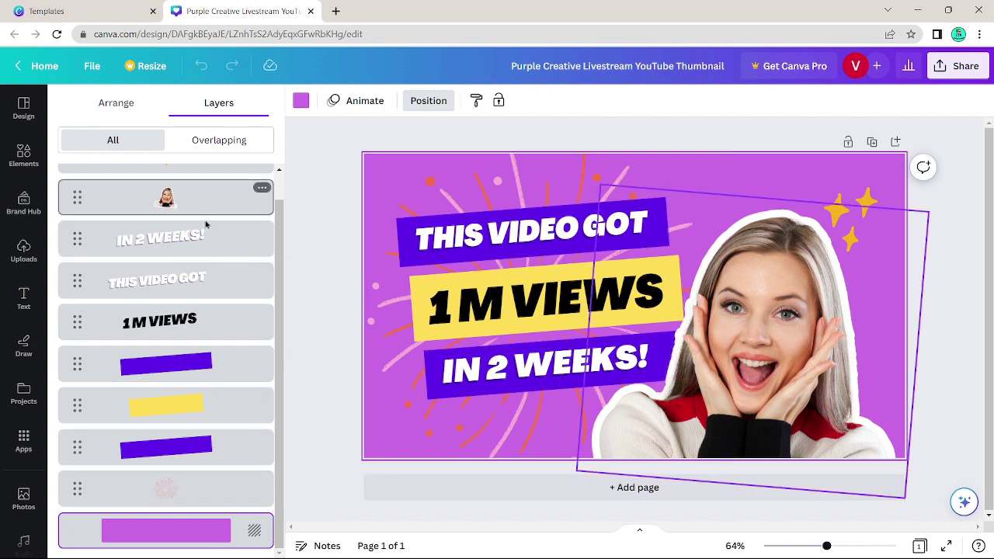
{"action": "left_click", "coordinate": [210, 250]}
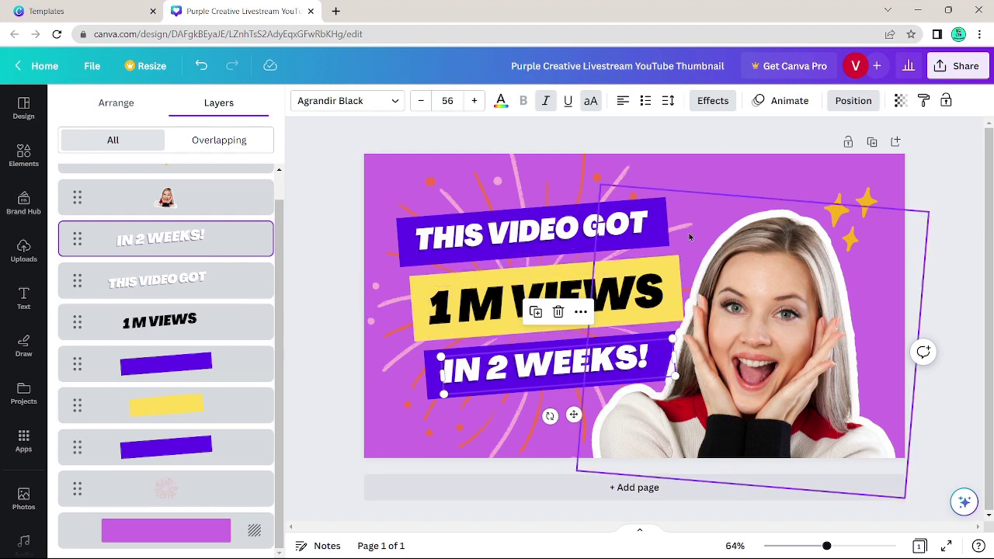
{"action": "left_click", "coordinate": [18, 158]}
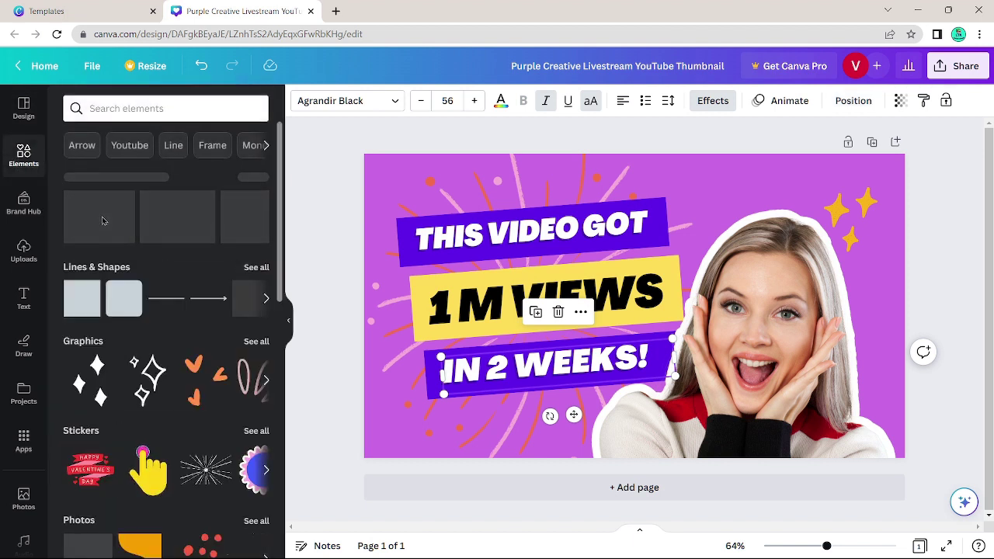
Step: Insert a purple square from Lines & Shapes over the end of '1 M VIEWS' and deselect it
{"action": "left_click", "coordinate": [81, 306]}
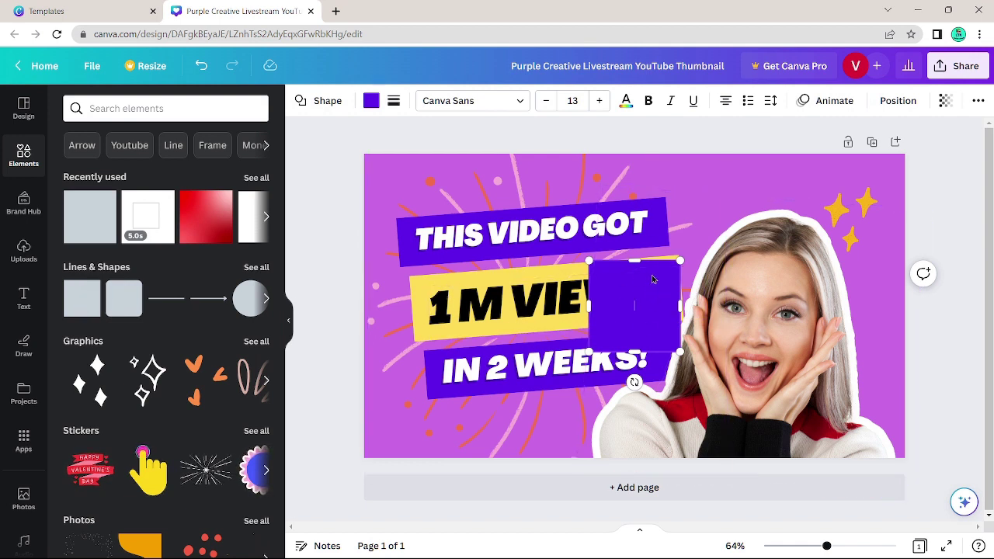
{"action": "key", "text": "Return"}
{"action": "left_click", "coordinate": [760, 181]}
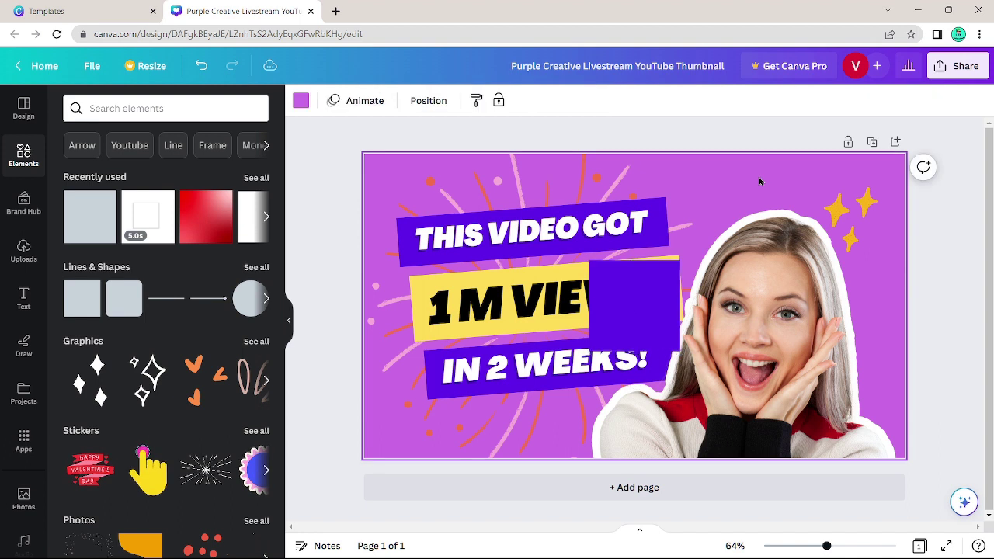
{"action": "left_click", "coordinate": [421, 105]}
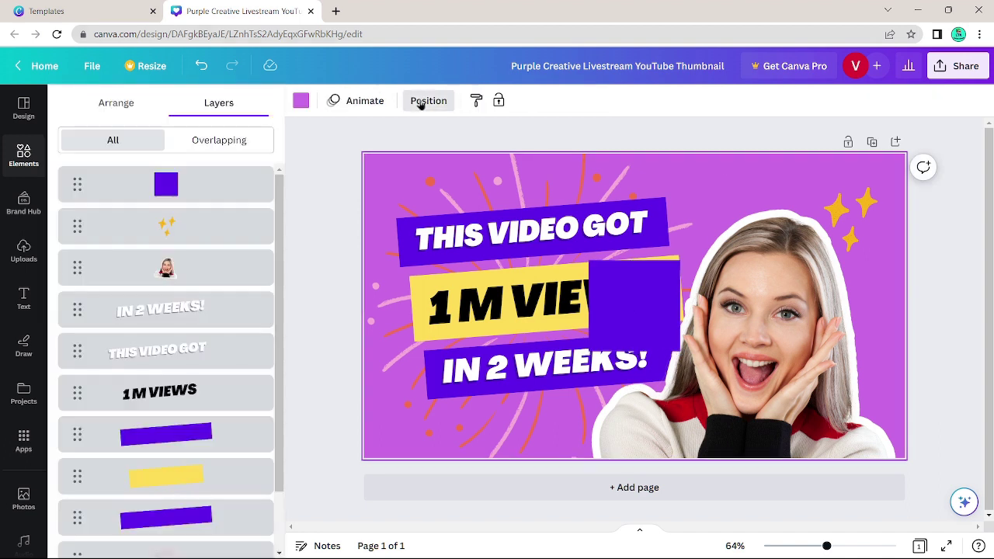
Step: Return to the Layers tab and scroll to the top, showing the purple square first
{"action": "left_click", "coordinate": [116, 103]}
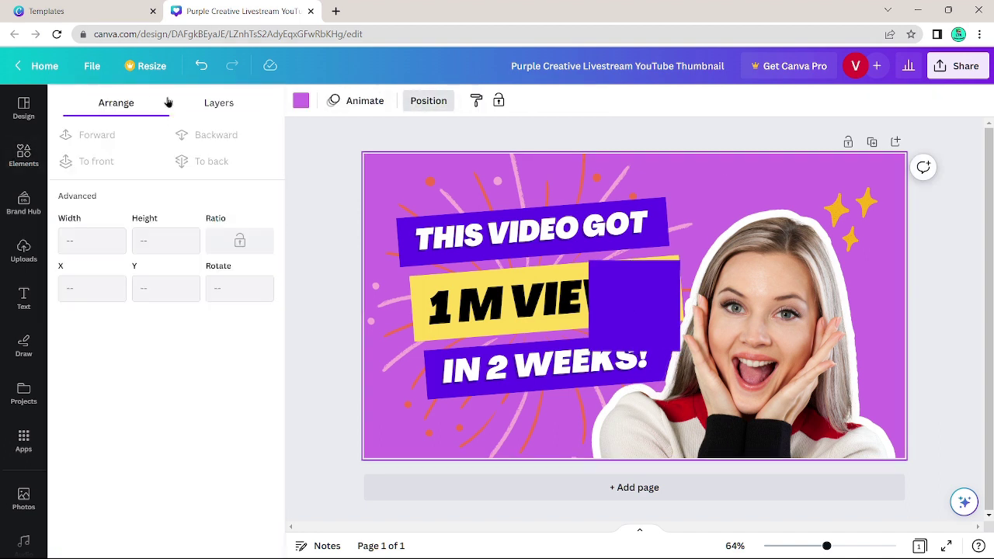
{"action": "left_click", "coordinate": [229, 106]}
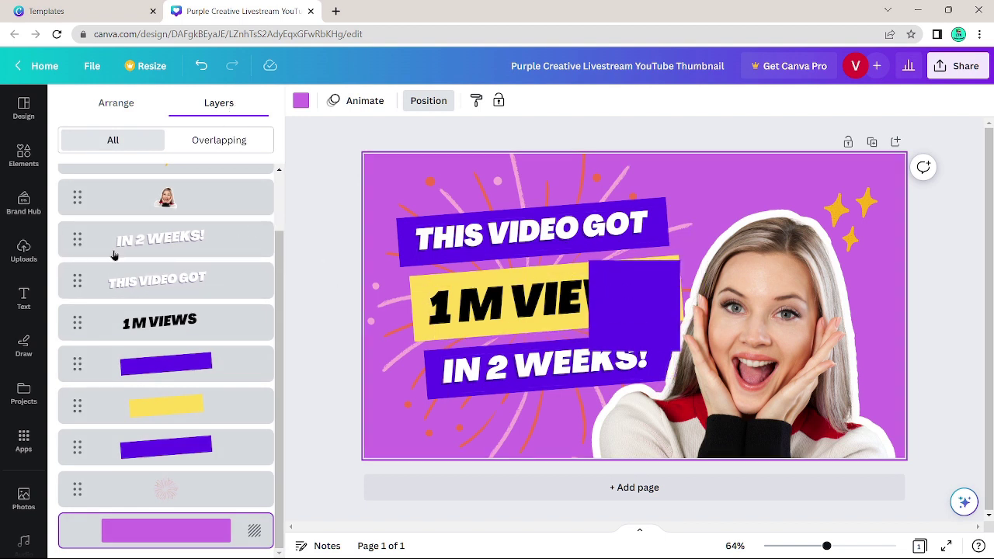
{"action": "scroll", "coordinate": [144, 299], "scroll_direction": "up", "scroll_amount": 2}
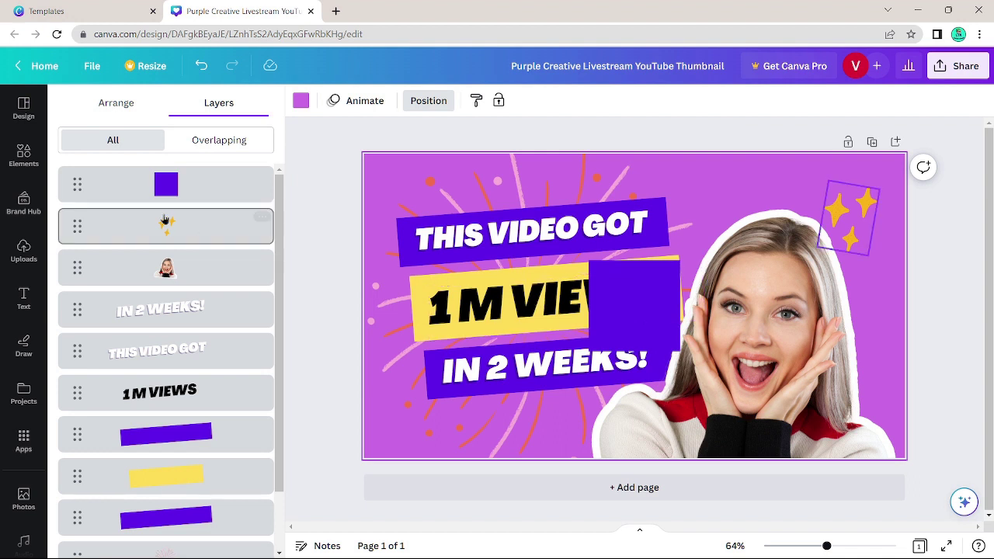
{"action": "mouse_move", "coordinate": [165, 184]}
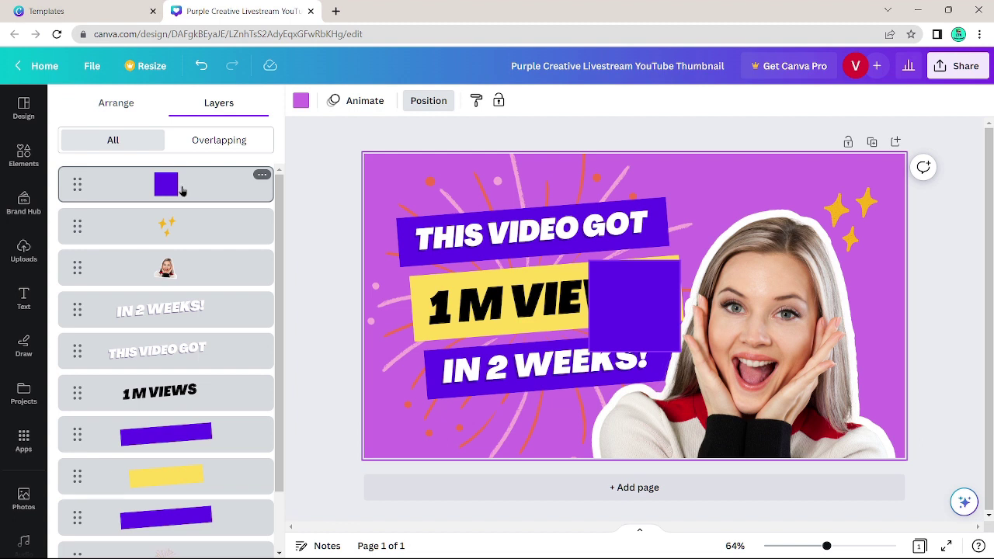
Step: Reorder the purple square behind '1 M VIEWS', the yellow bar and the lower purple bar
{"action": "left_click_drag", "start_coordinate": [182, 191], "coordinate": [195, 388]}
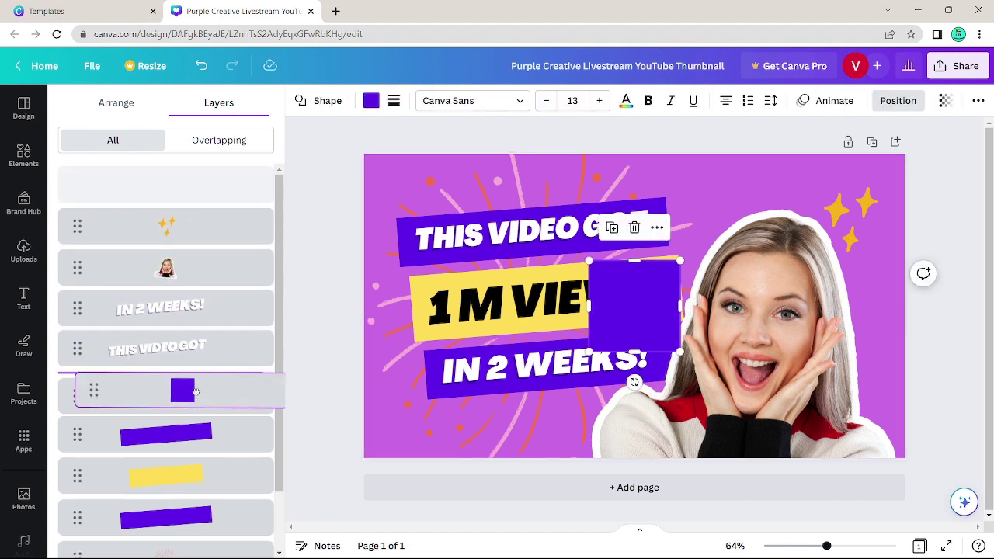
{"action": "left_click_drag", "start_coordinate": [195, 388], "coordinate": [200, 410]}
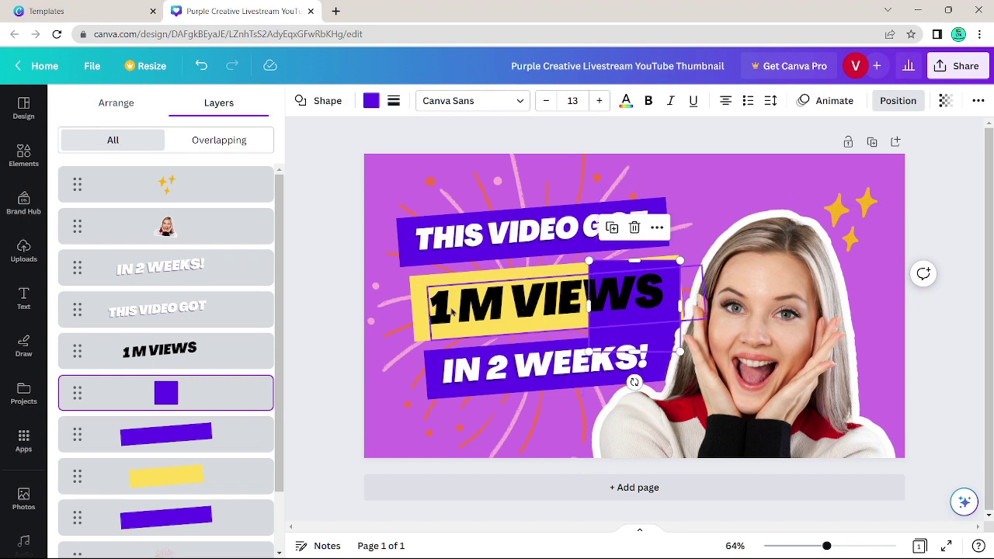
{"action": "mouse_move", "coordinate": [166, 393]}
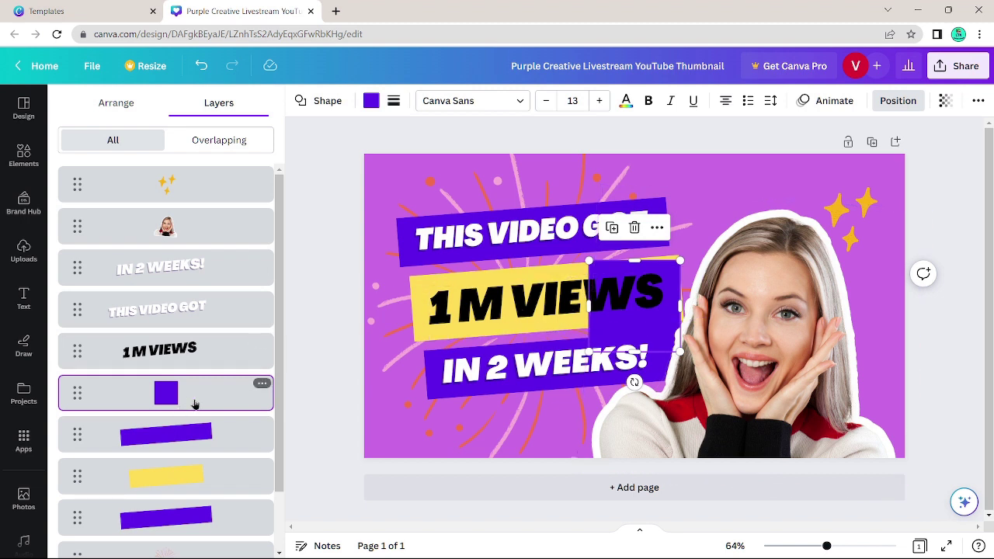
{"action": "left_click_drag", "start_coordinate": [195, 403], "coordinate": [192, 497]}
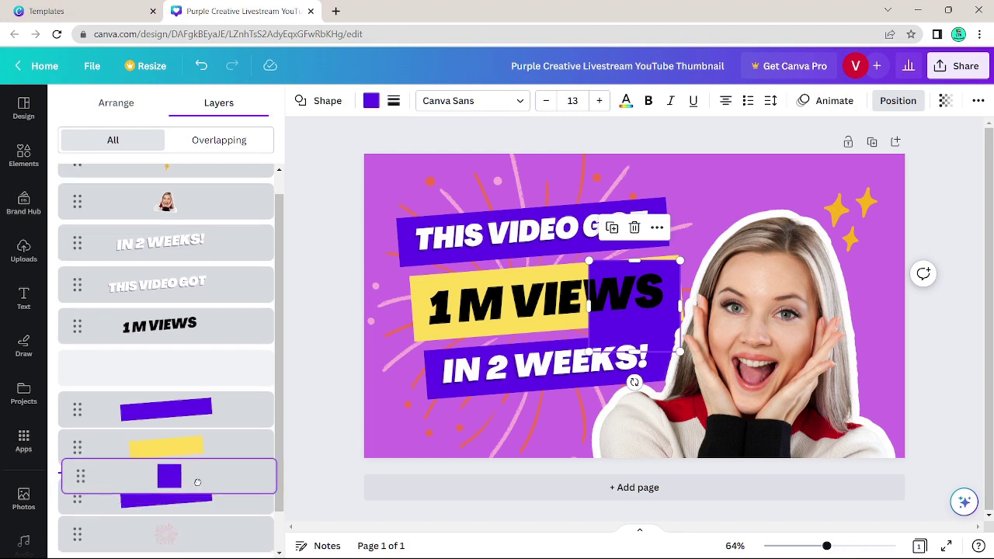
{"action": "left_click_drag", "start_coordinate": [192, 497], "coordinate": [199, 487]}
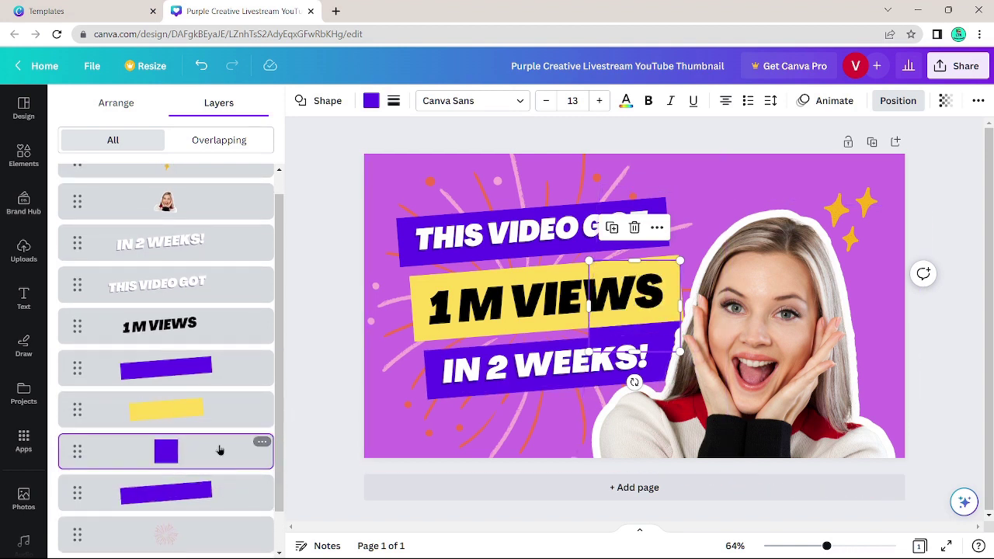
{"action": "left_click_drag", "start_coordinate": [203, 483], "coordinate": [204, 508]}
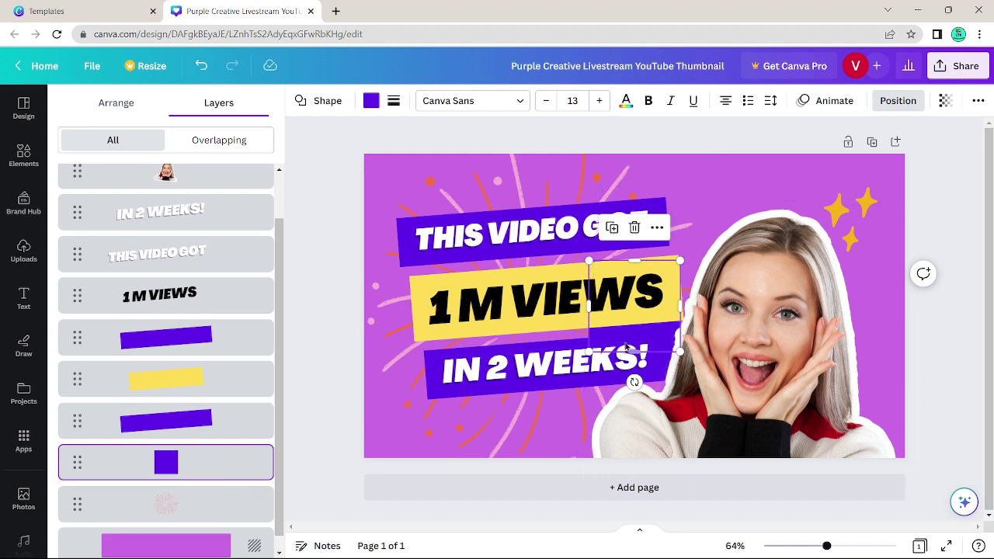
{"action": "scroll", "coordinate": [205, 456], "scroll_direction": "up", "scroll_amount": 2}
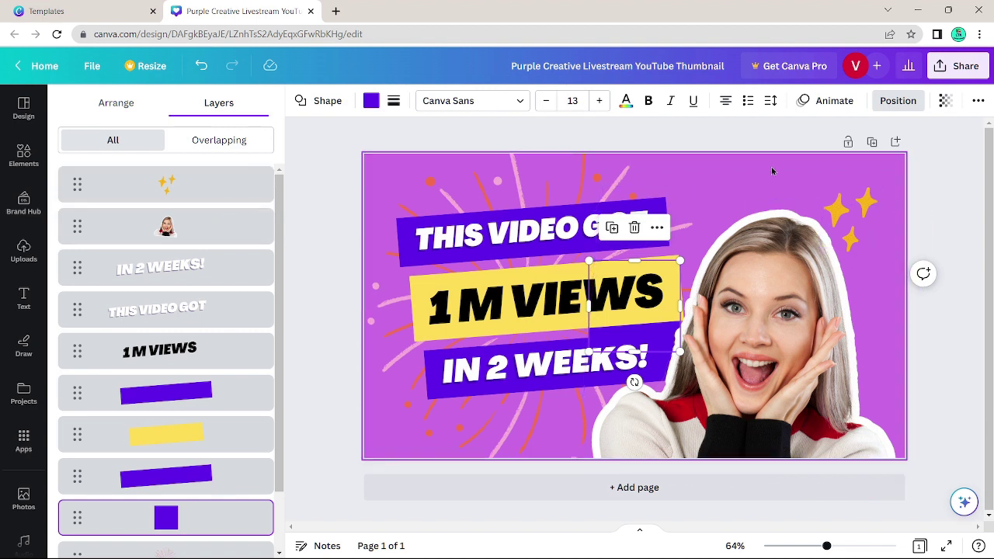
Step: Select and deselect the sparkles graphic, then add a blank second page
{"action": "left_click", "coordinate": [804, 196]}
{"action": "left_click", "coordinate": [847, 209]}
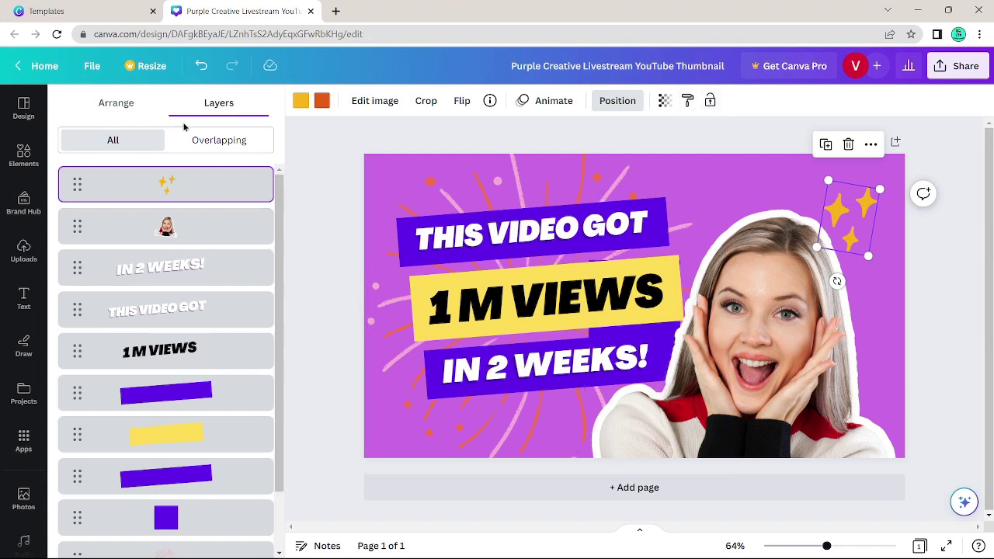
{"action": "left_click", "coordinate": [284, 117]}
{"action": "left_click", "coordinate": [896, 144]}
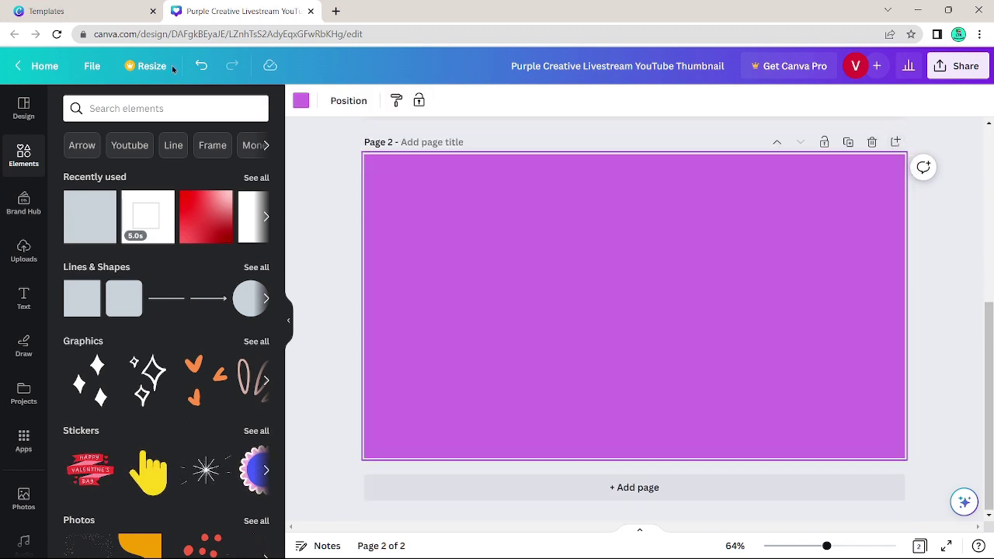
{"action": "left_click", "coordinate": [91, 68]}
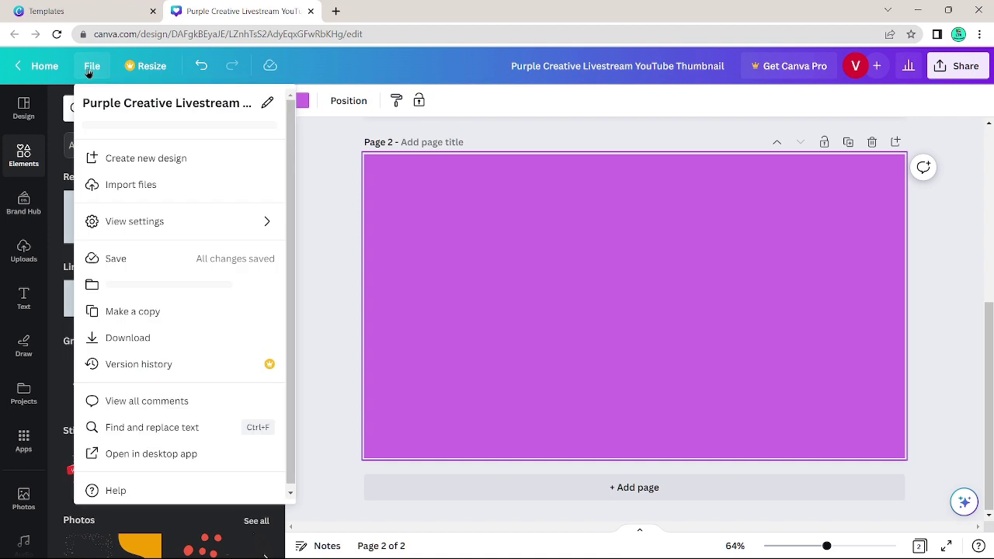
Step: Show the Add guides presets, previewing 12 column guides on page 2
{"action": "mouse_move", "coordinate": [135, 221]}
{"action": "left_click", "coordinate": [344, 257]}
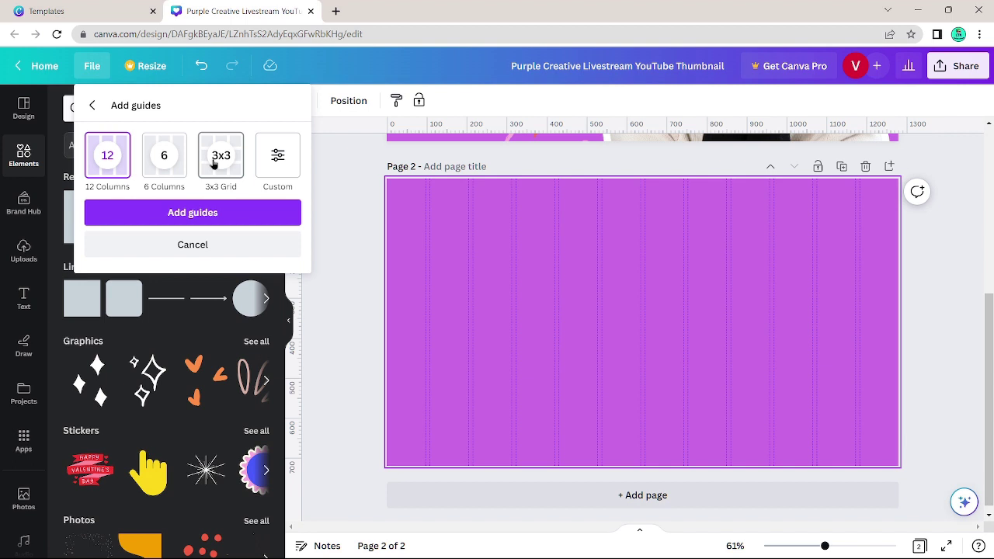
Step: Preview a custom 6-column guide layout, then cancel it
{"action": "left_click", "coordinate": [287, 157]}
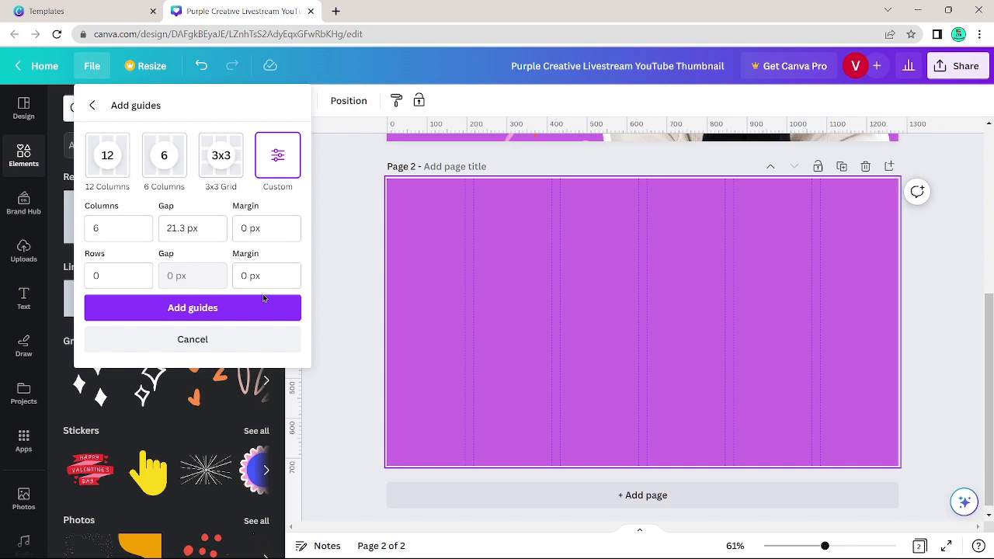
{"action": "left_click", "coordinate": [192, 341]}
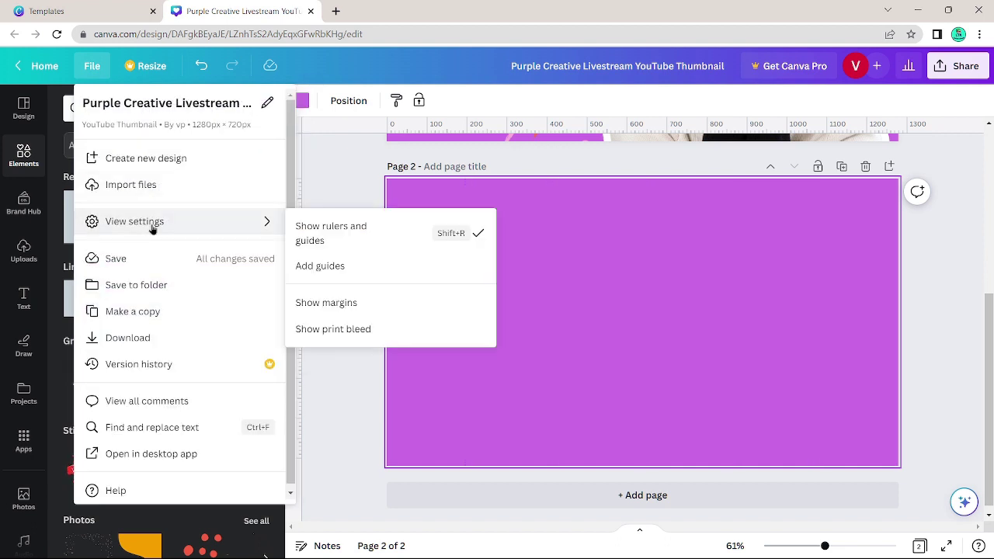
Step: Turn on page margins and the print bleed for page 2
{"action": "mouse_move", "coordinate": [135, 222]}
{"action": "left_click", "coordinate": [342, 305]}
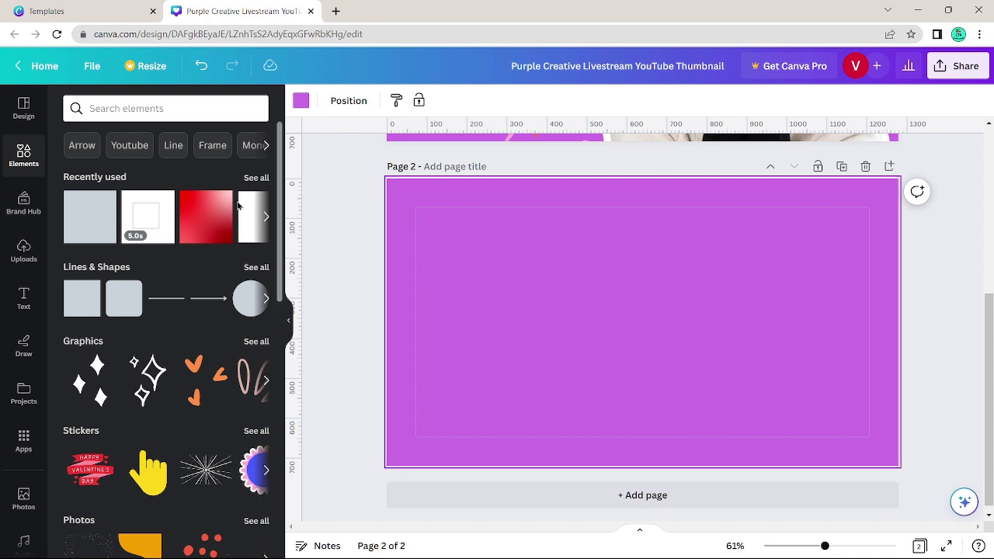
{"action": "left_click", "coordinate": [92, 68]}
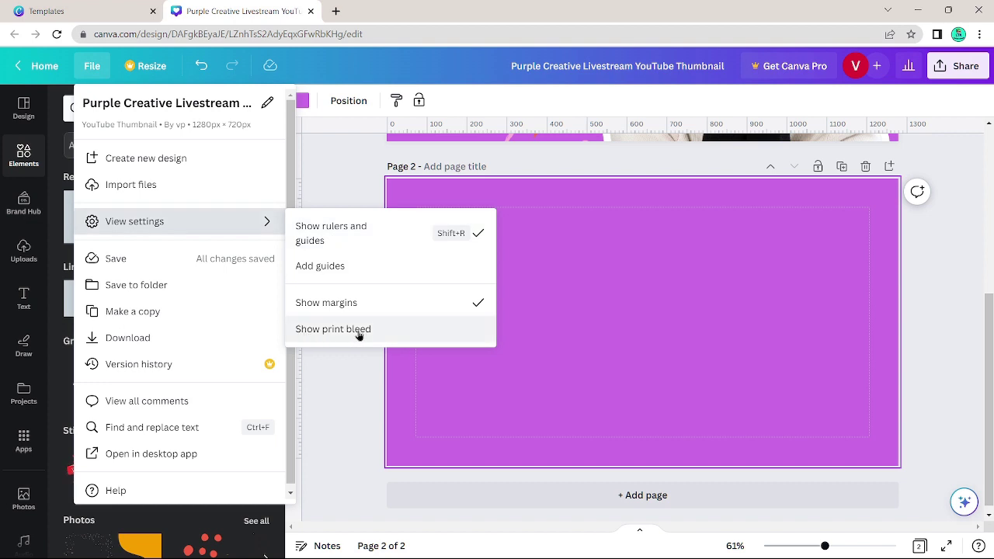
{"action": "left_click", "coordinate": [359, 329]}
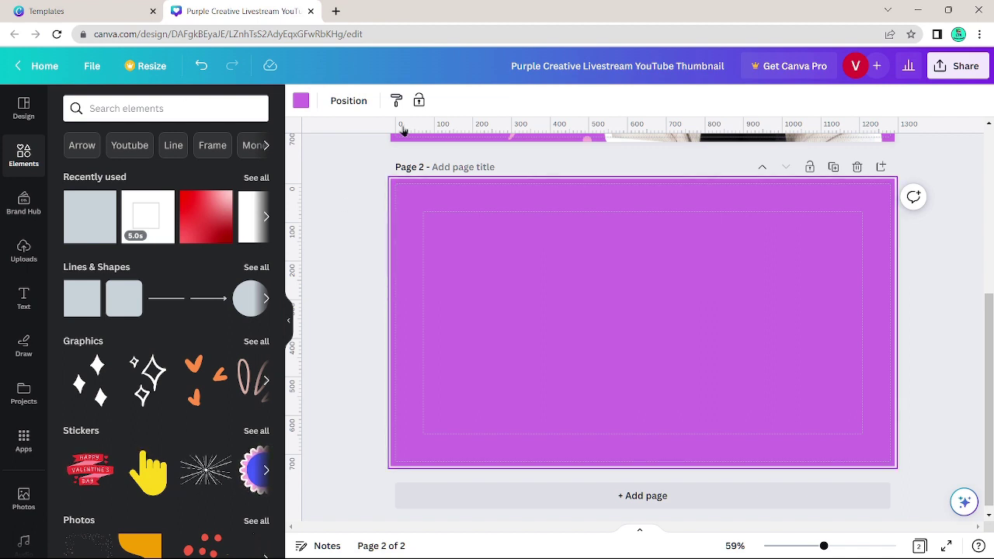
Step: Scroll up so page 1's purple YouTube thumbnail design is visible above page 2
{"action": "scroll", "coordinate": [942, 267], "scroll_direction": "up", "scroll_amount": 3}
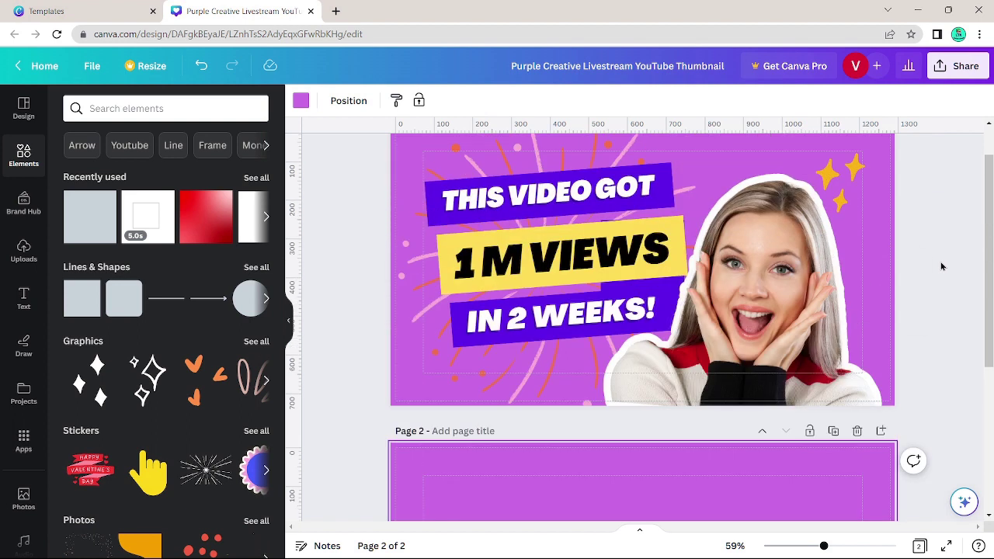
{"action": "scroll", "coordinate": [942, 266], "scroll_direction": "up", "scroll_amount": 1}
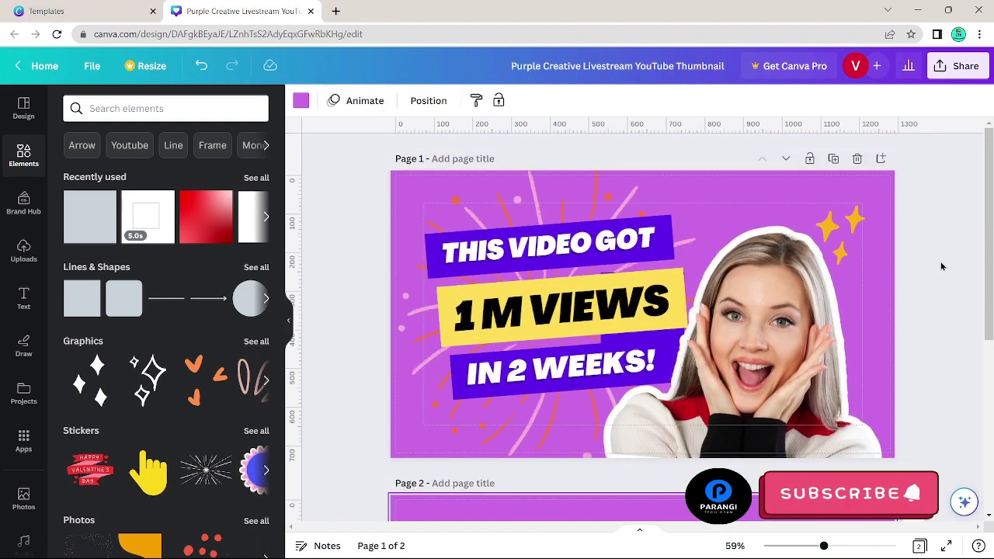